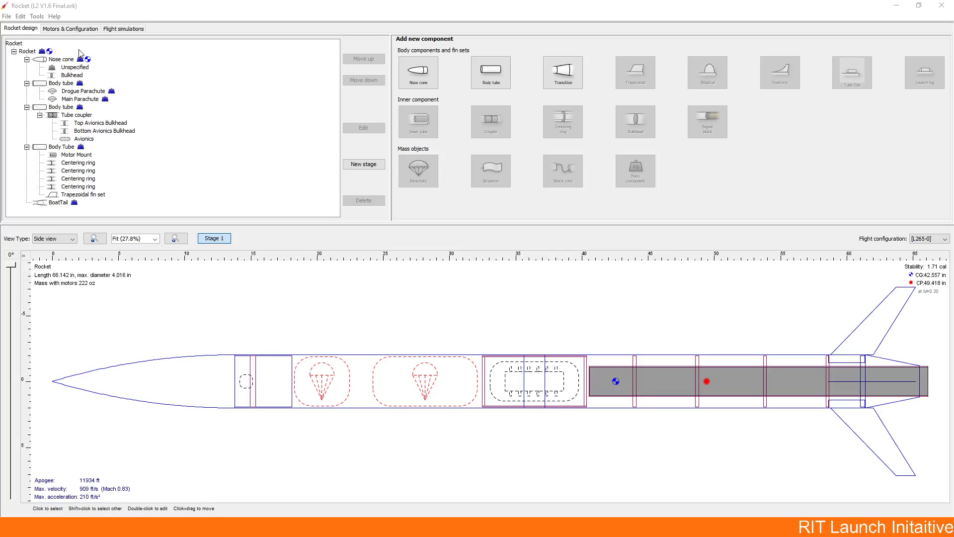
# Rerun Simulation 1 to update it to an 11581 ft apogee, then check its deployment-speed warning
pyautogui.click(60, 29)
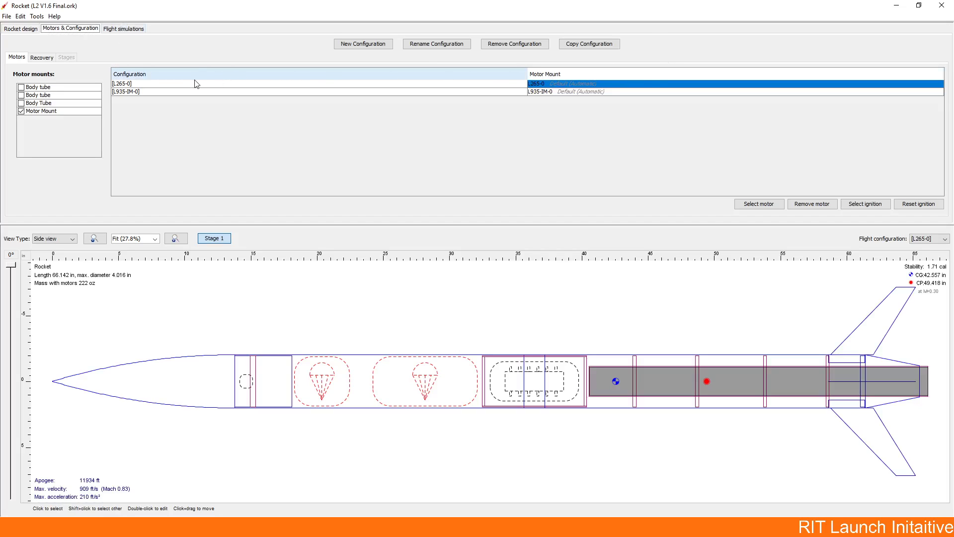
pyautogui.click(125, 29)
pyautogui.click(122, 75)
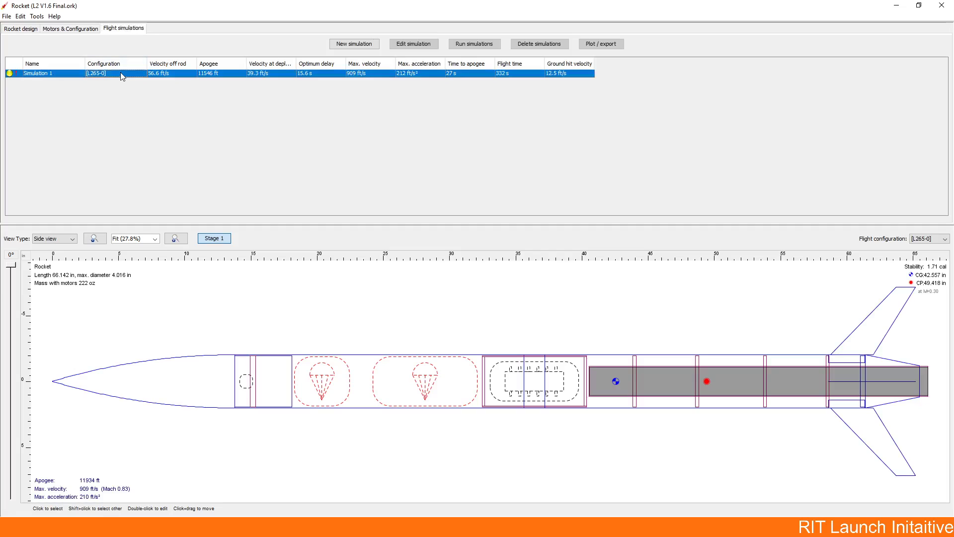
pyautogui.click(457, 44)
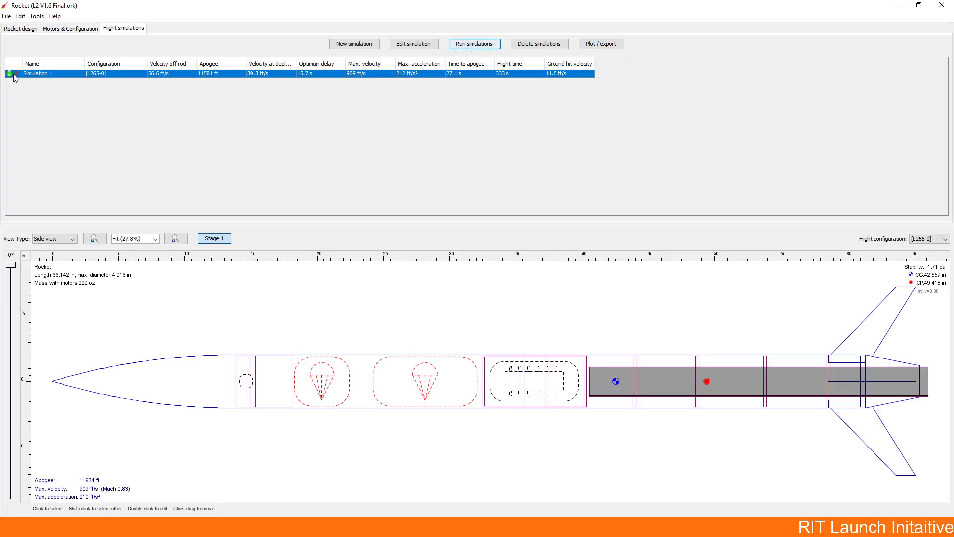
pyautogui.moveTo(19, 75)
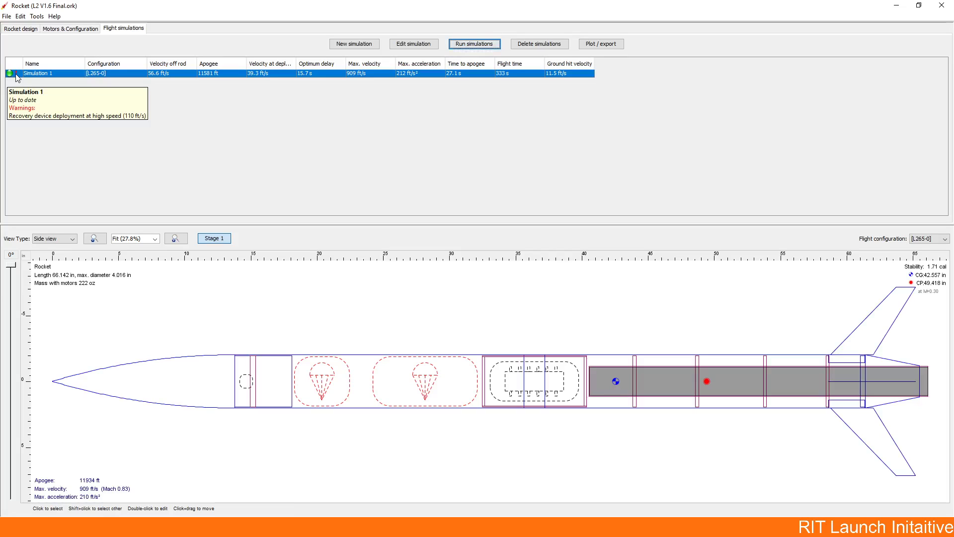
# Plot Simulation 1 with Altitude on the X axis and Total velocity on the Y axis
pyautogui.doubleClick(50, 73)
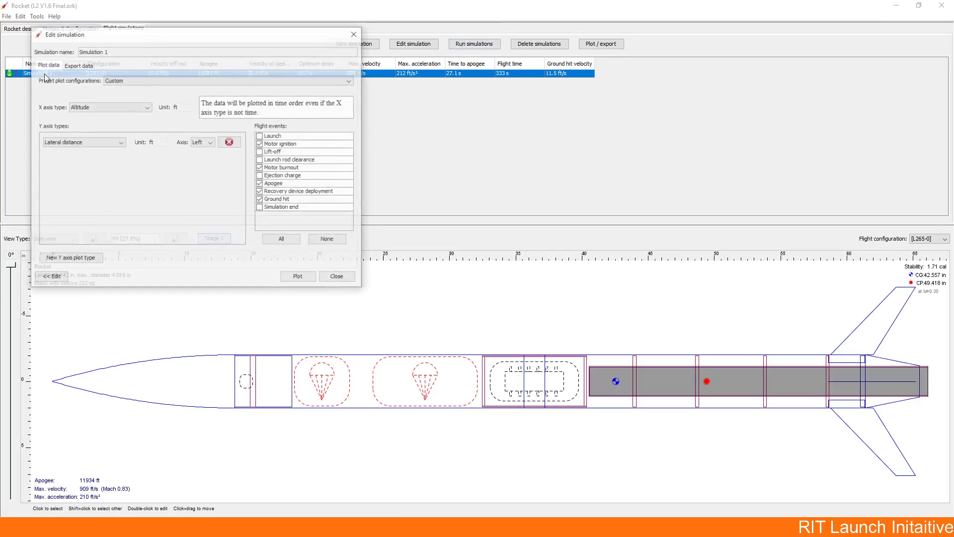
pyautogui.click(79, 108)
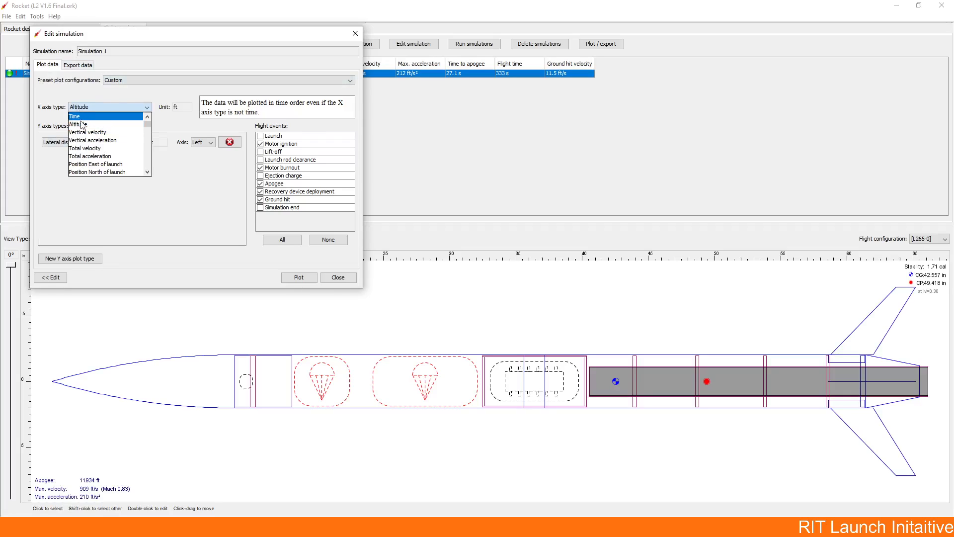
pyautogui.click(81, 117)
pyautogui.click(79, 143)
pyautogui.scroll(5, 82, 171)
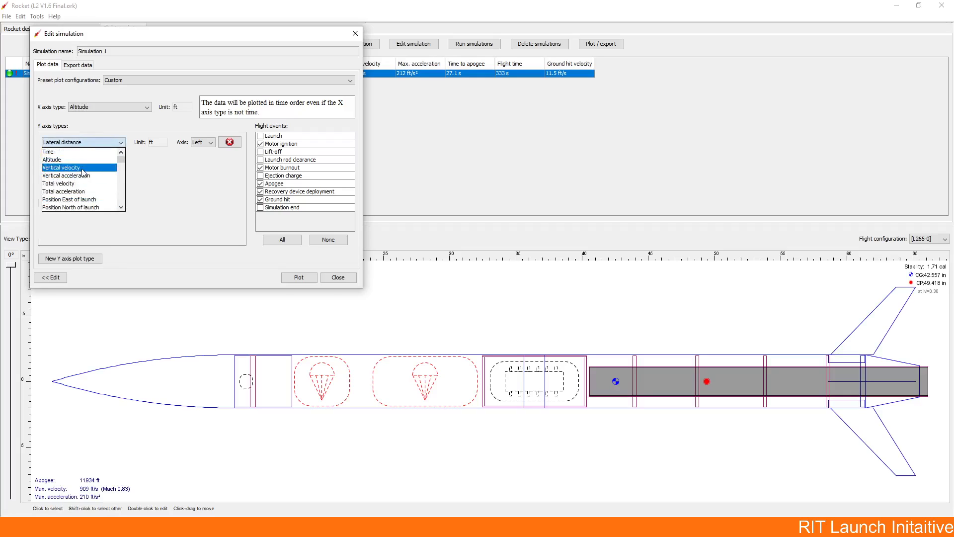
pyautogui.click(83, 184)
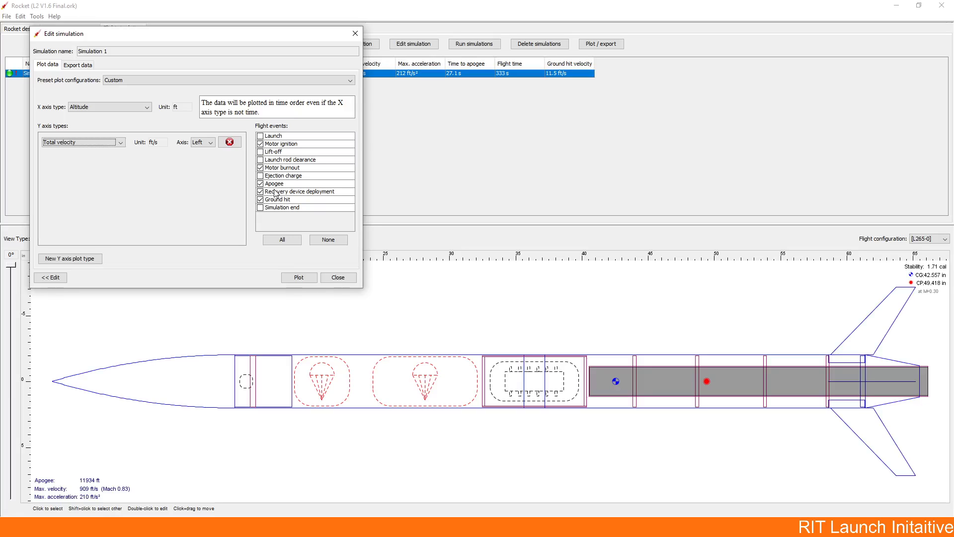
pyautogui.click(296, 277)
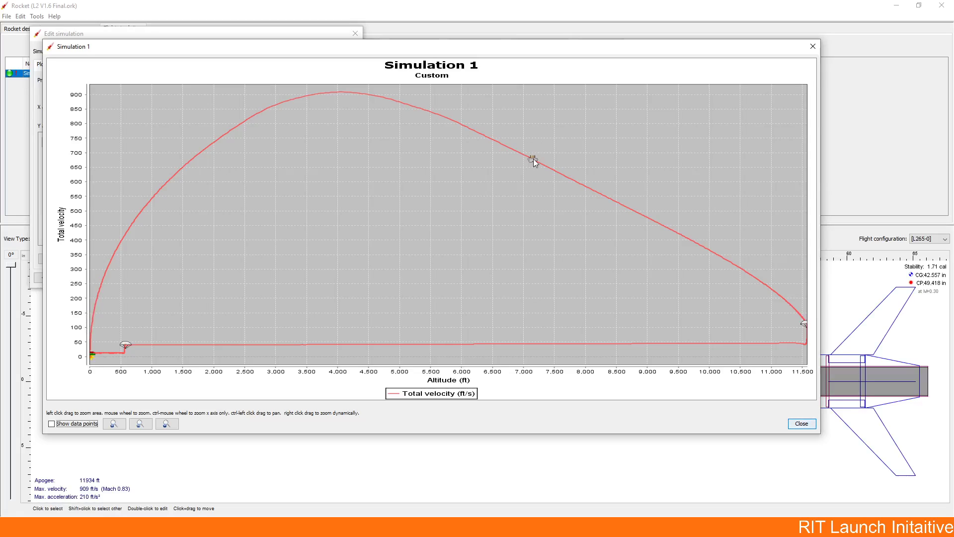
# Close the velocity plot, review the Drogue Parachute's deployment settings, and return to Flight simulations
pyautogui.moveTo(533, 161)
pyautogui.click(802, 423)
pyautogui.click(355, 33)
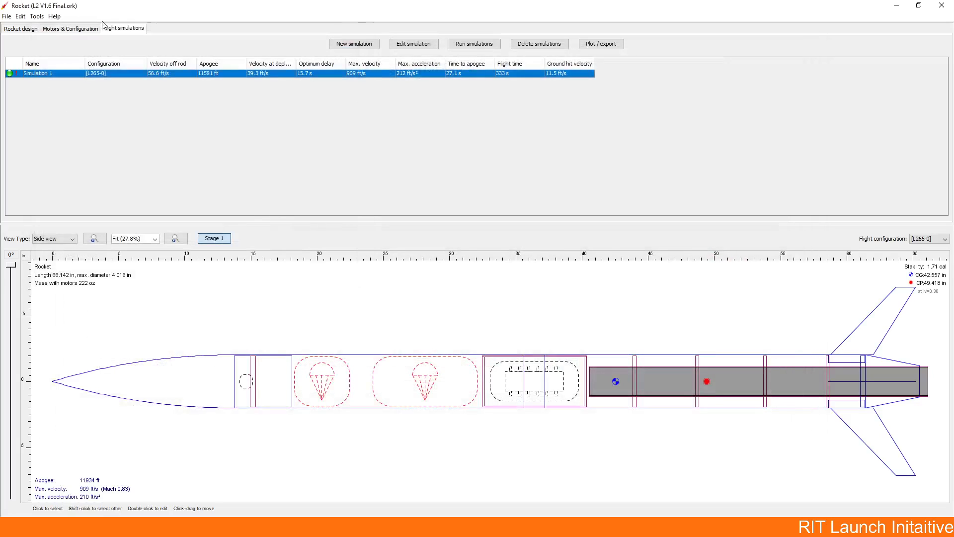
pyautogui.click(18, 28)
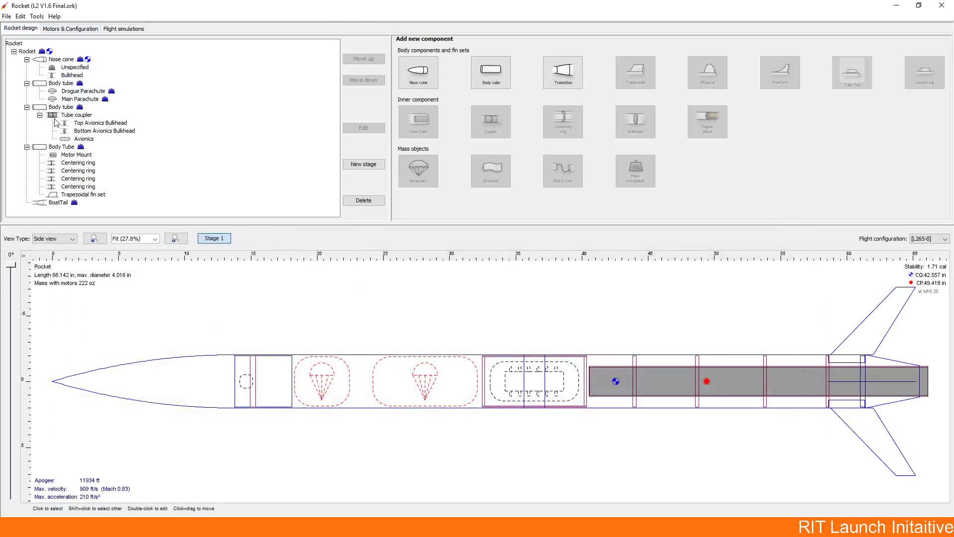
pyautogui.doubleClick(74, 92)
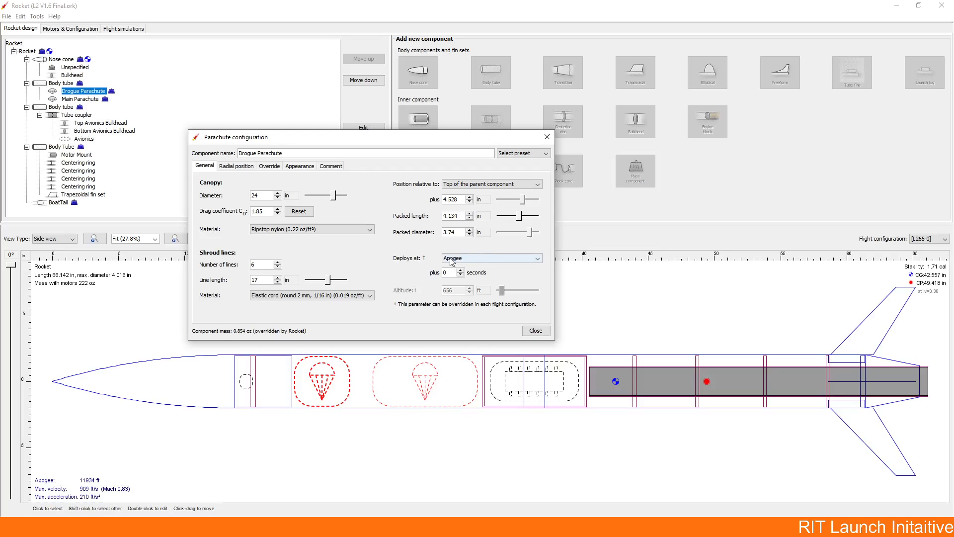
pyautogui.click(536, 331)
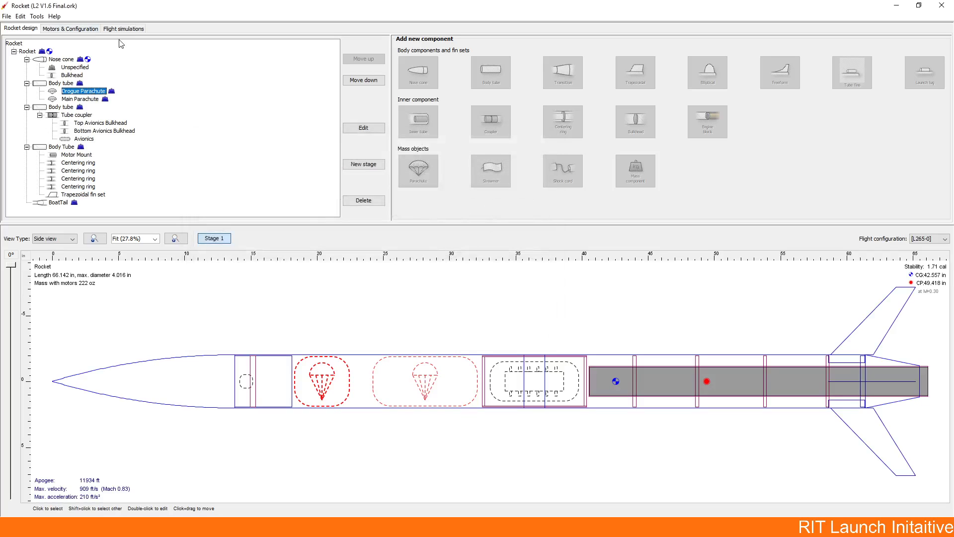
pyautogui.click(121, 28)
# Set average wind to 5 mph with 0.5 mph standard deviation and rerun Simulation 1
pyautogui.doubleClick(392, 75)
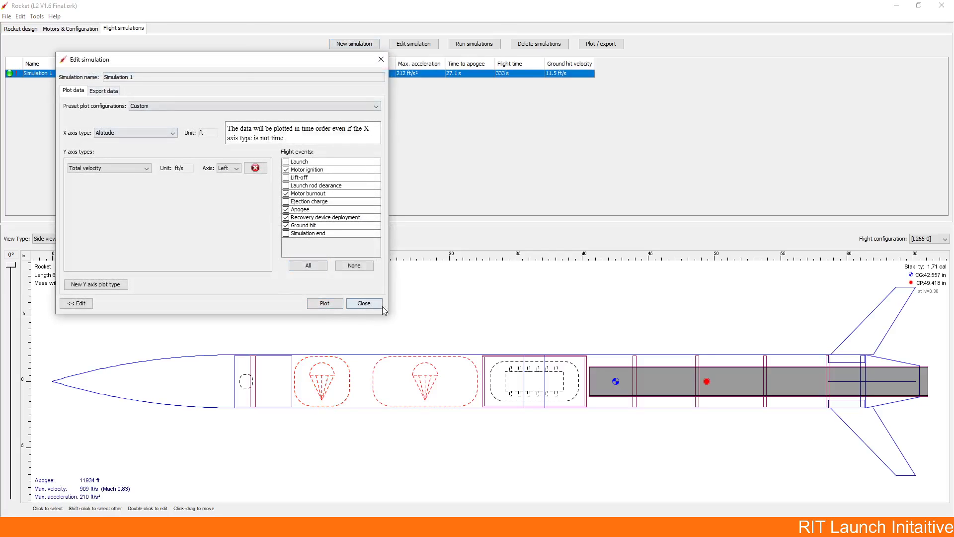
pyautogui.click(364, 303)
pyautogui.click(430, 44)
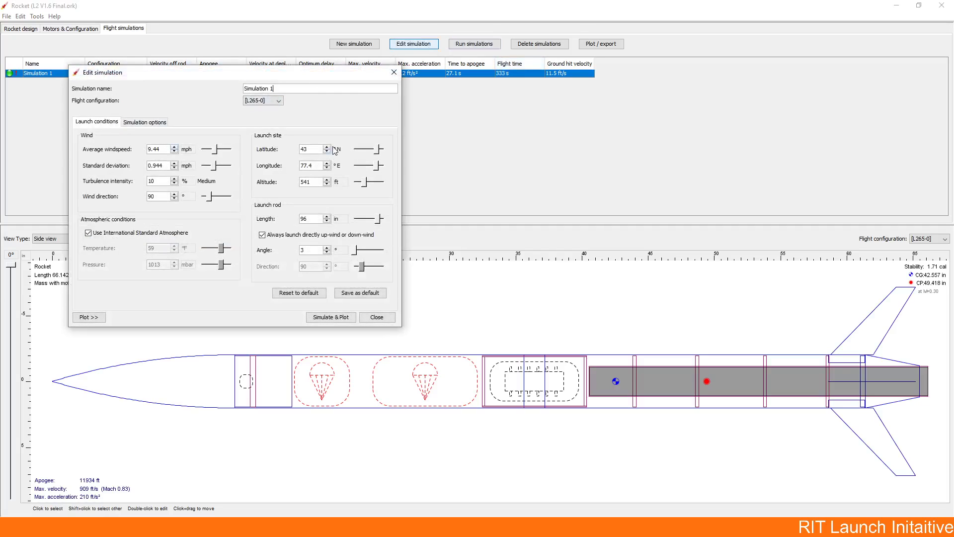
pyautogui.doubleClick(154, 149)
pyautogui.write('5')
pyautogui.doubleClick(157, 165)
pyautogui.write('0.5')
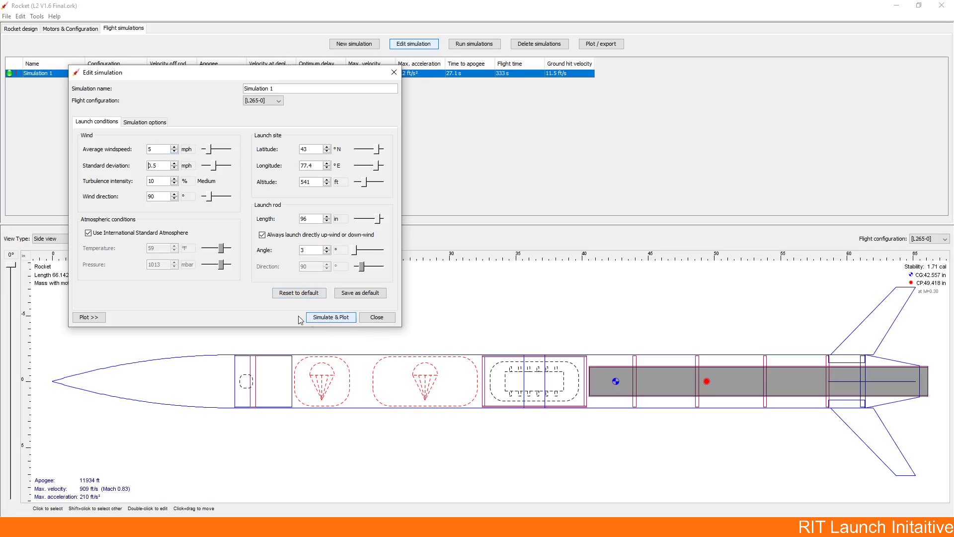
pyautogui.click(323, 317)
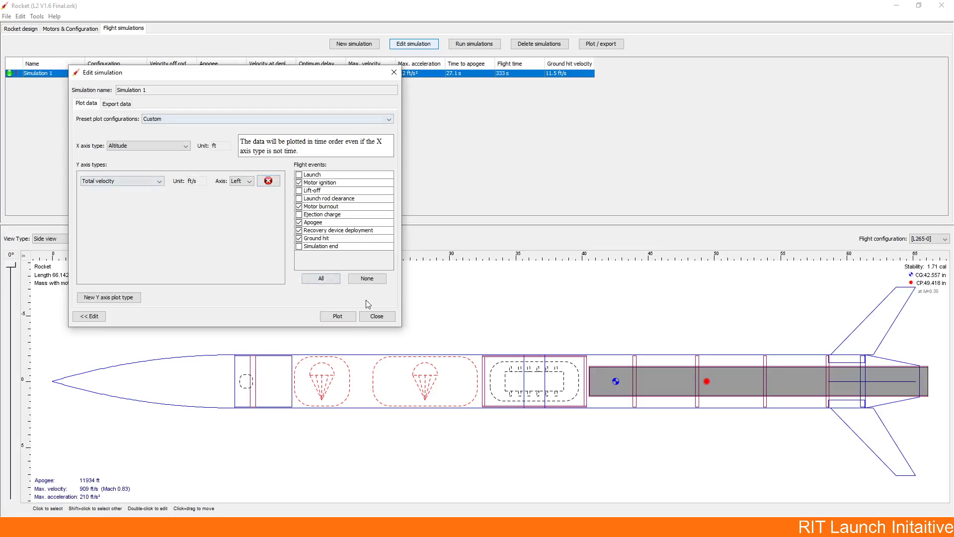
pyautogui.click(377, 316)
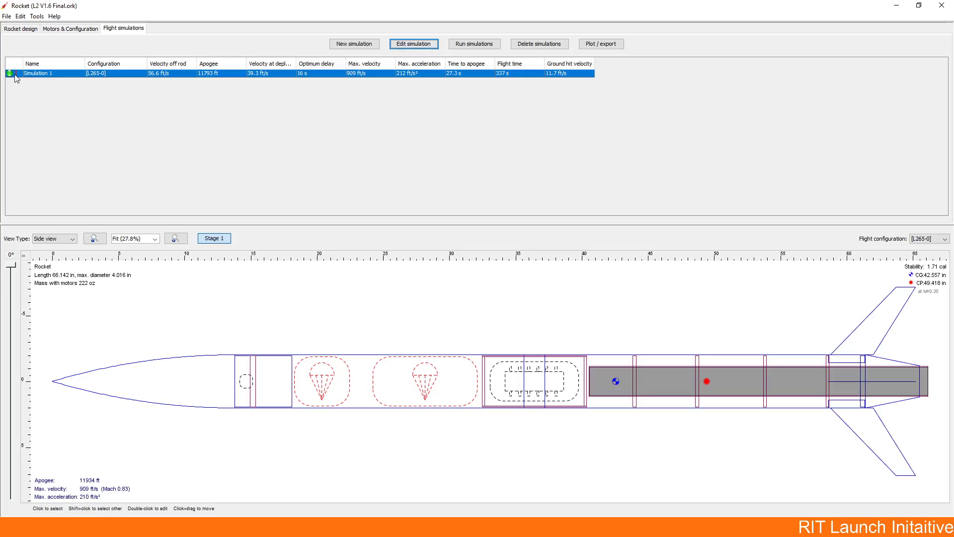
pyautogui.moveTo(17, 78)
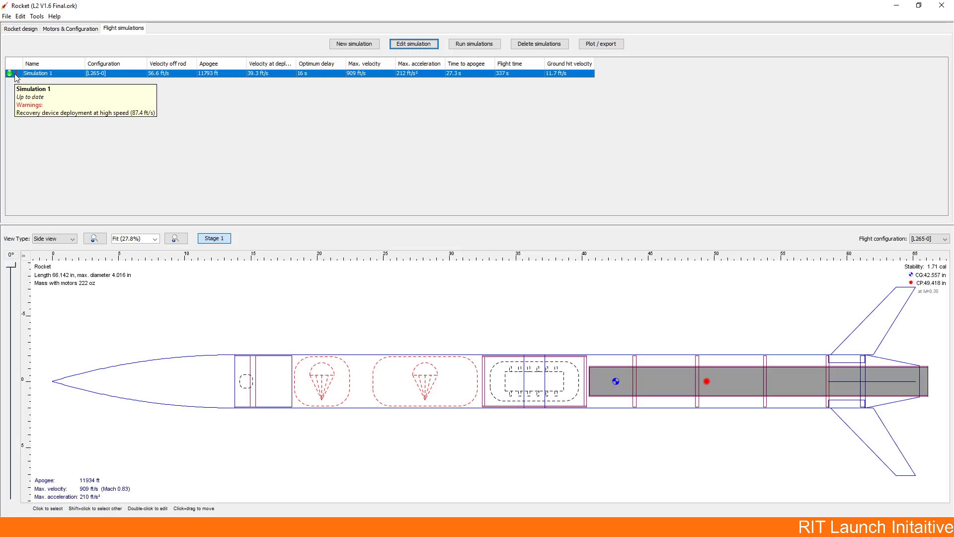
pyautogui.doubleClick(287, 76)
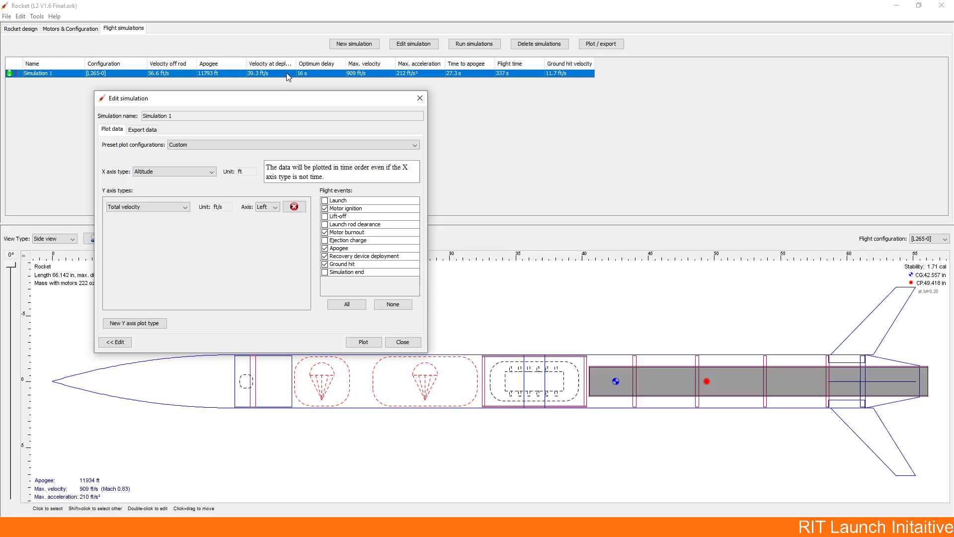
pyautogui.click(403, 342)
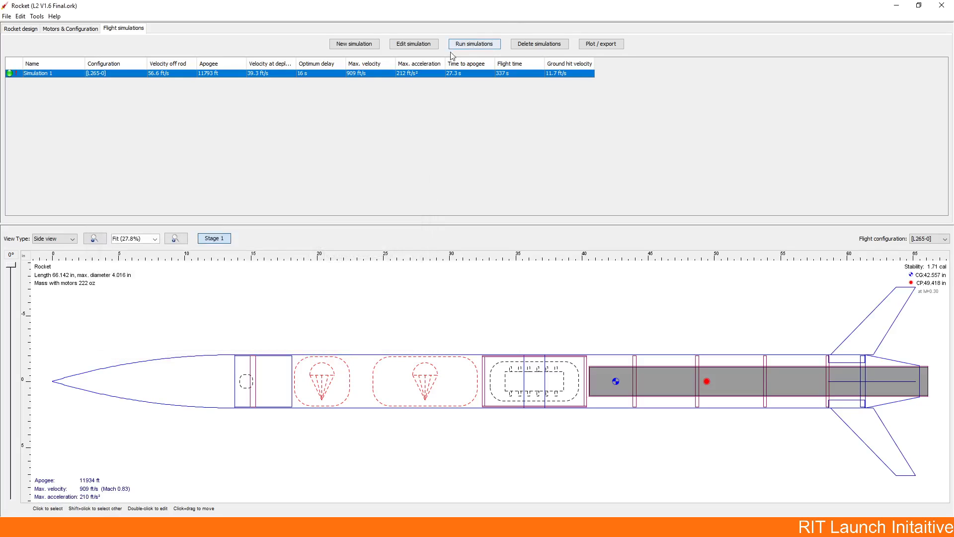
# Rerun Simulation 1 with a 1° launch rod angle and view its velocity-versus-altitude plot
pyautogui.click(414, 45)
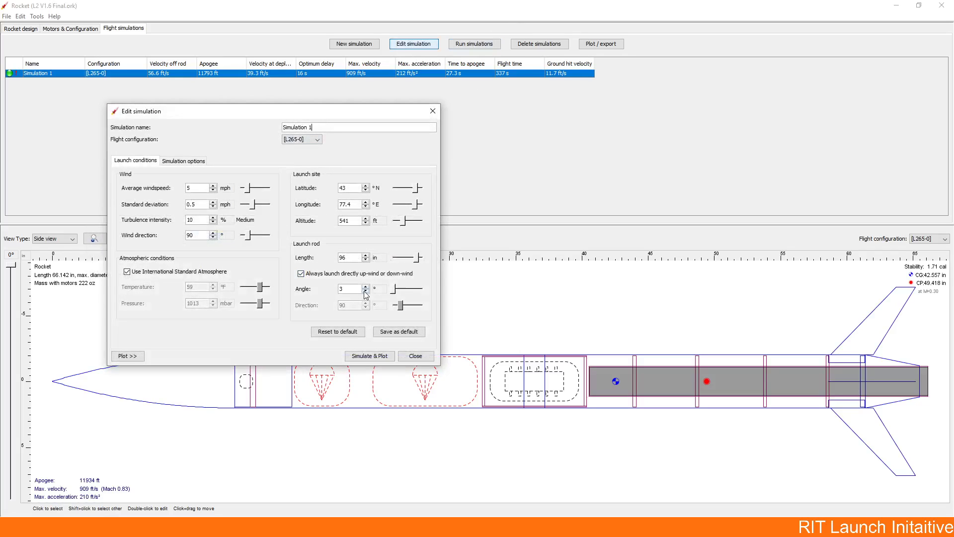
pyautogui.click(365, 292)
pyautogui.click(370, 356)
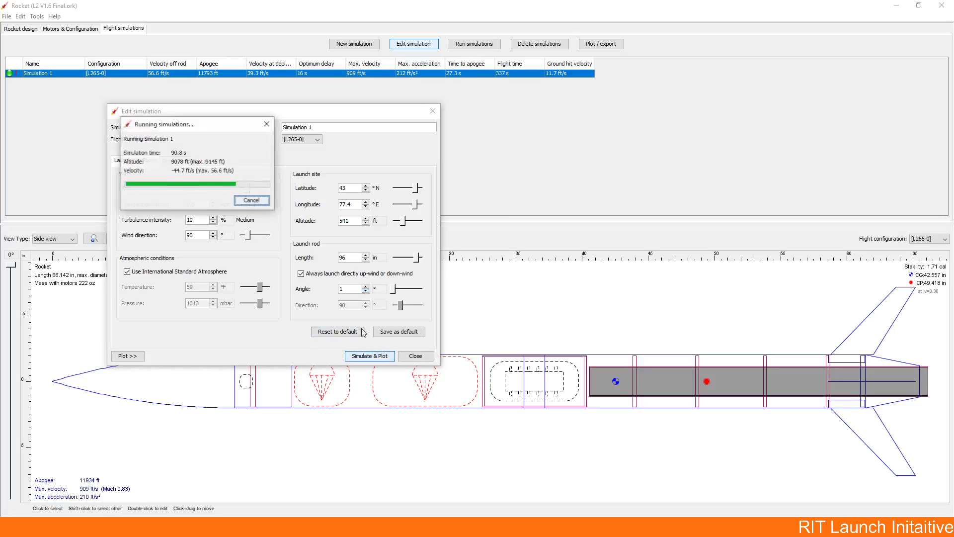
pyautogui.click(377, 355)
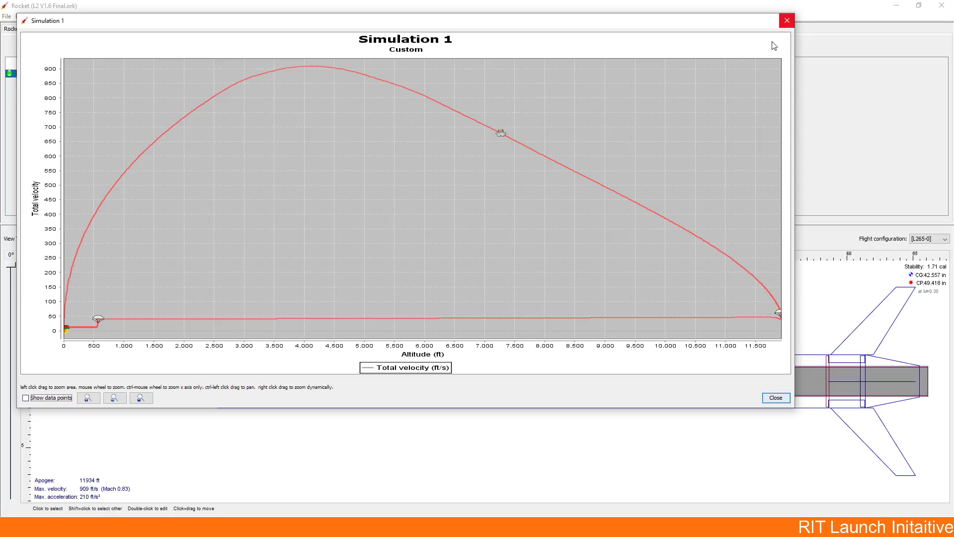
pyautogui.click(788, 21)
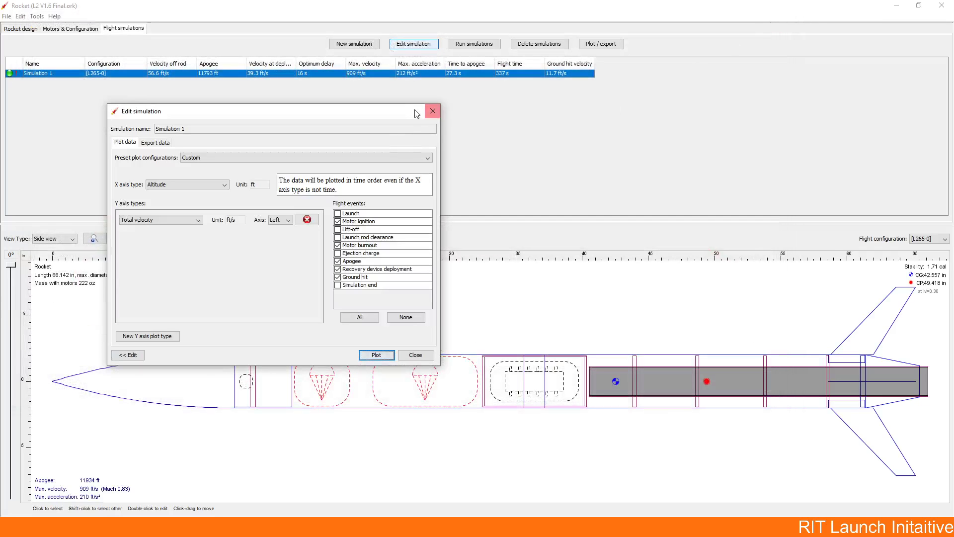
# Close the simulation editor to see Simulation 1's 11936 ft apogee and 13.2 ft/s ground hit velocity
pyautogui.click(433, 111)
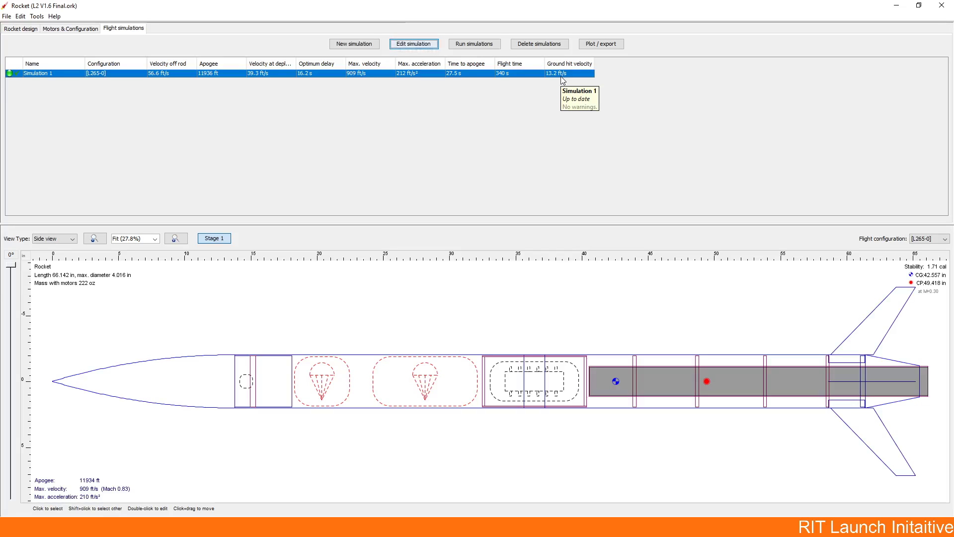
# Plot Simulation 1's Lateral distance on the Y axis against Altitude on the X axis
pyautogui.doubleClick(563, 80)
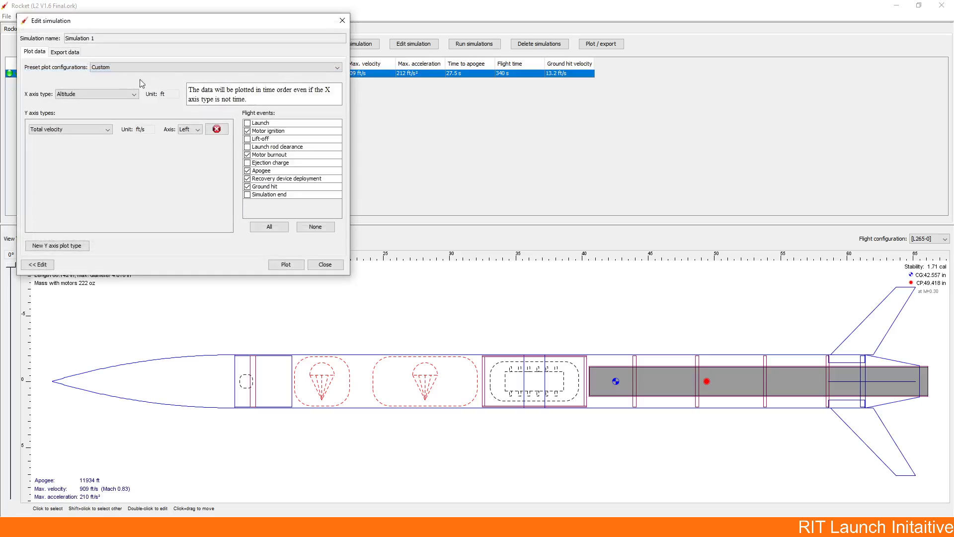
pyautogui.click(106, 94)
pyautogui.click(100, 104)
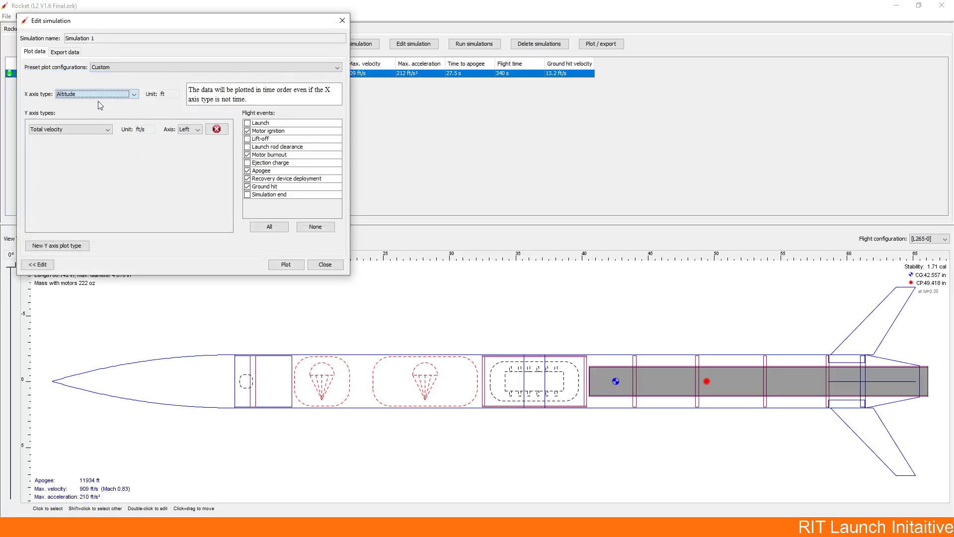
pyautogui.click(77, 126)
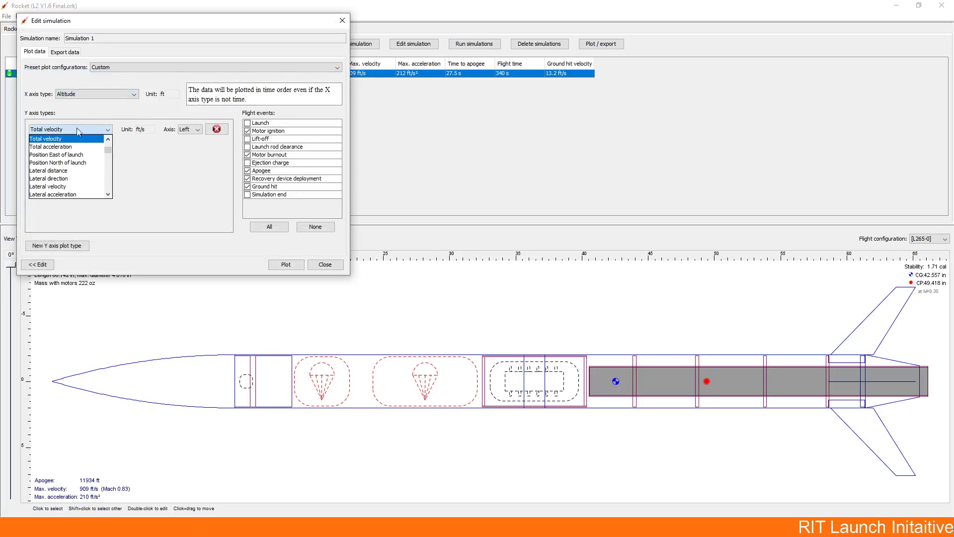
pyautogui.click(70, 170)
pyautogui.click(280, 265)
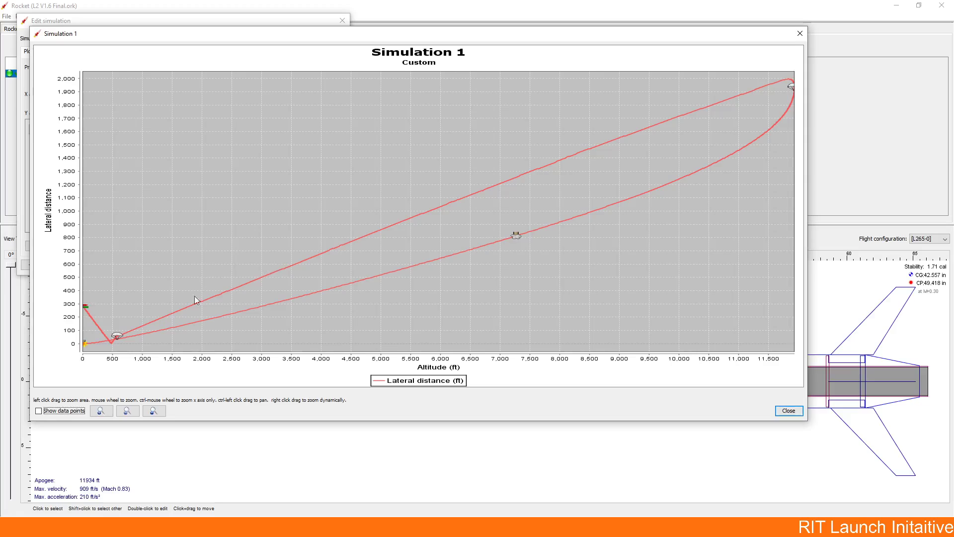
# Inspect the drift plot's event markers, with drift peaking near 2,000 ft, then close it
pyautogui.moveTo(90, 342)
pyautogui.moveTo(794, 89)
pyautogui.moveTo(86, 312)
pyautogui.click(800, 34)
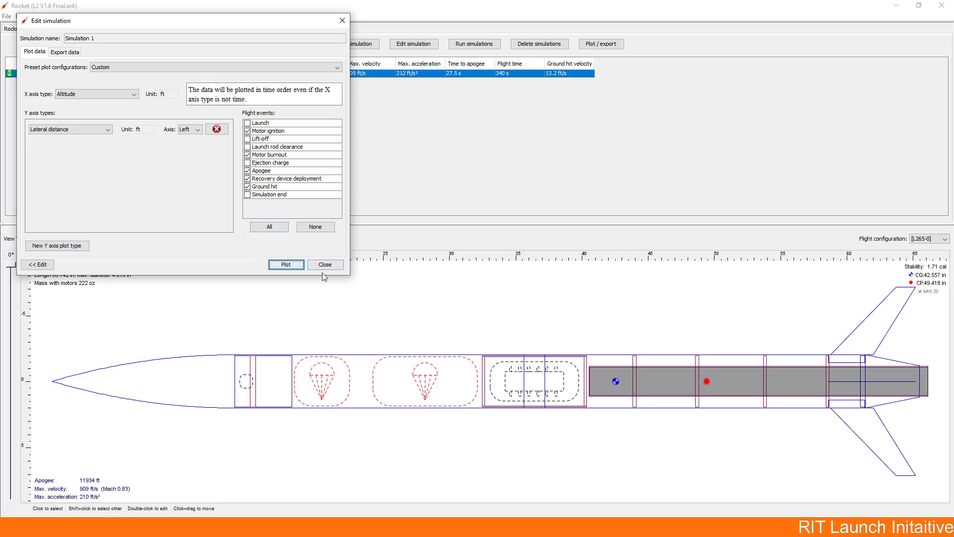
# Dismiss the Edit simulation dialog with Escape to show the Flight simulations table again
pyautogui.press('Escape')
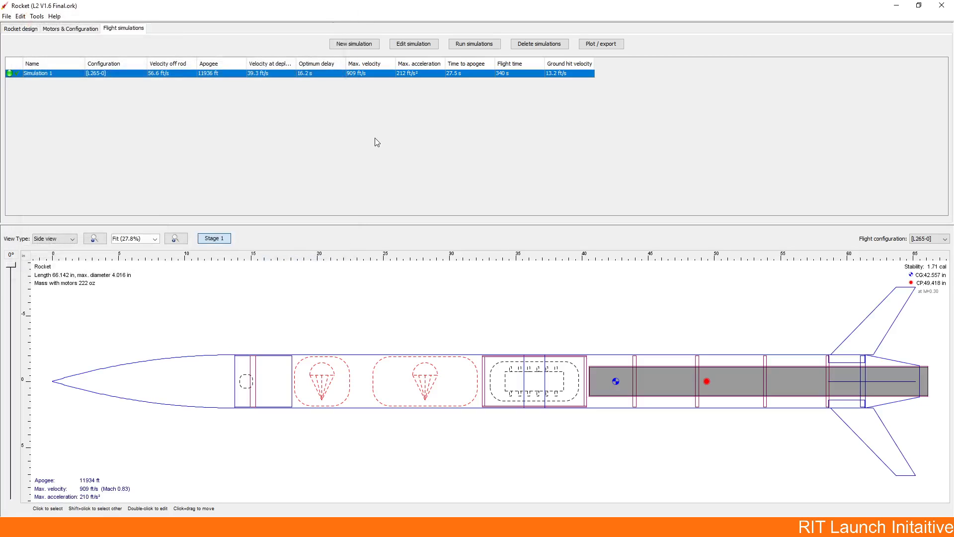